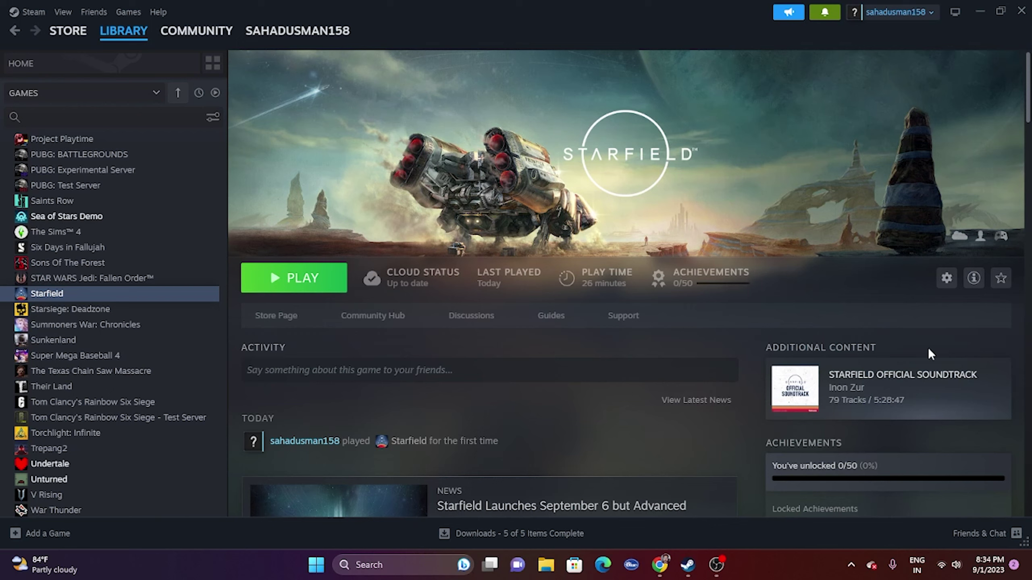
Step: Lower the Windows system volume to 0 from the quick settings
left_click(959, 569)
left_click_drag(918, 484, 835, 489)
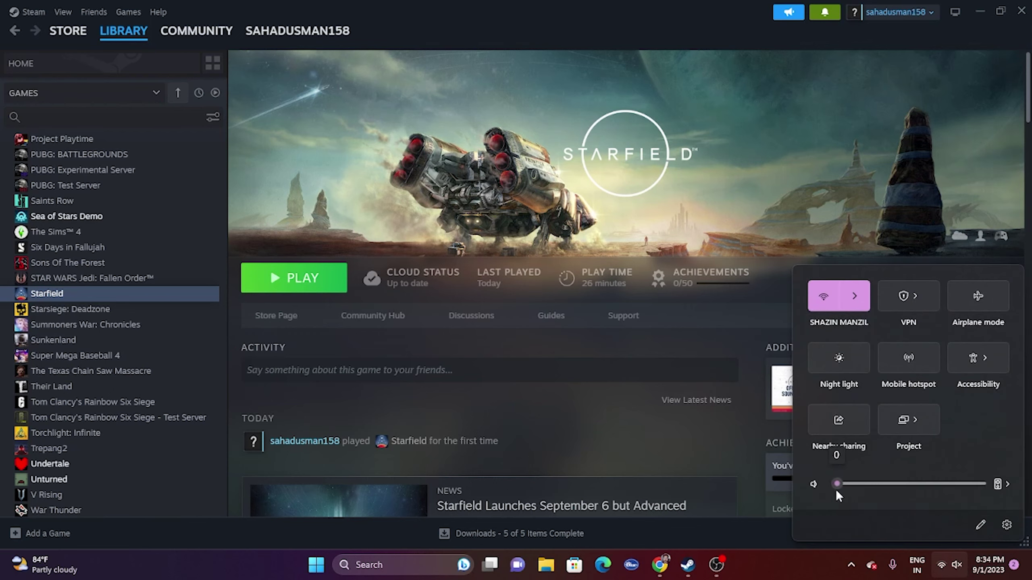
left_click(822, 568)
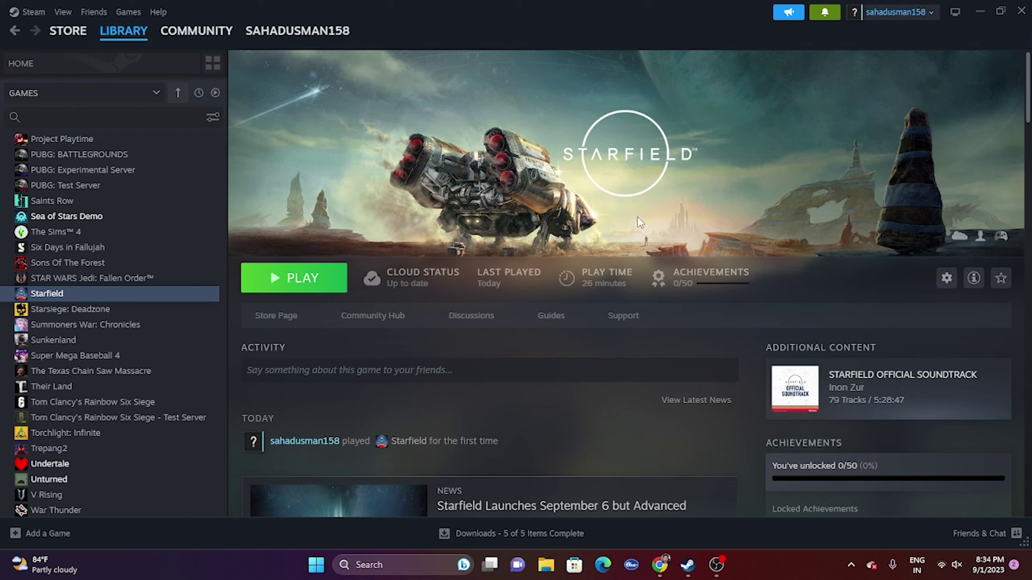
Step: Raise the Windows system volume to 100
left_click(949, 566)
left_click_drag(841, 483, 987, 489)
left_click(795, 563)
Step: Open the Windows Sound settings and check the selected output device, input device and volume levels
left_click(958, 567)
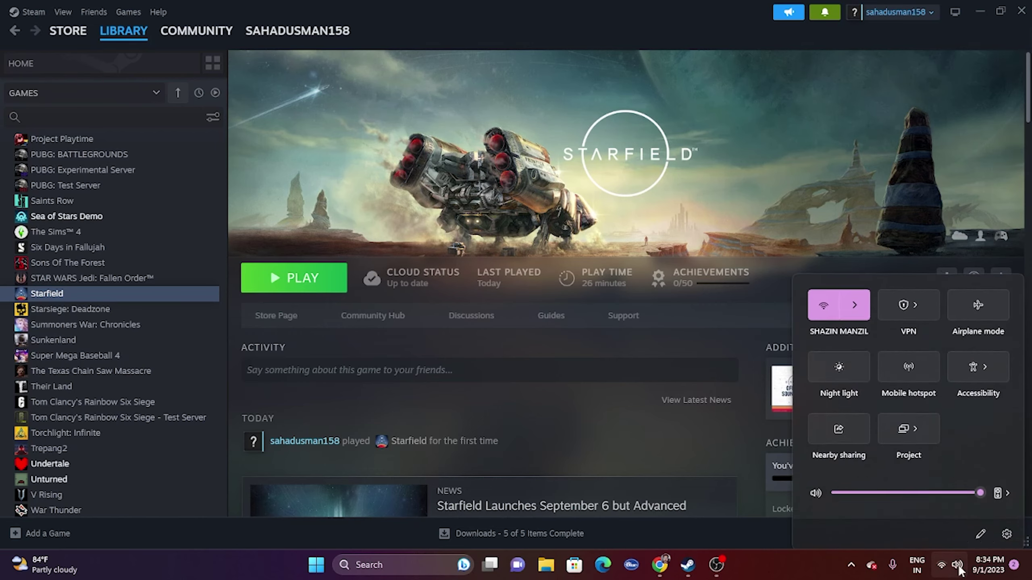
left_click(1005, 526)
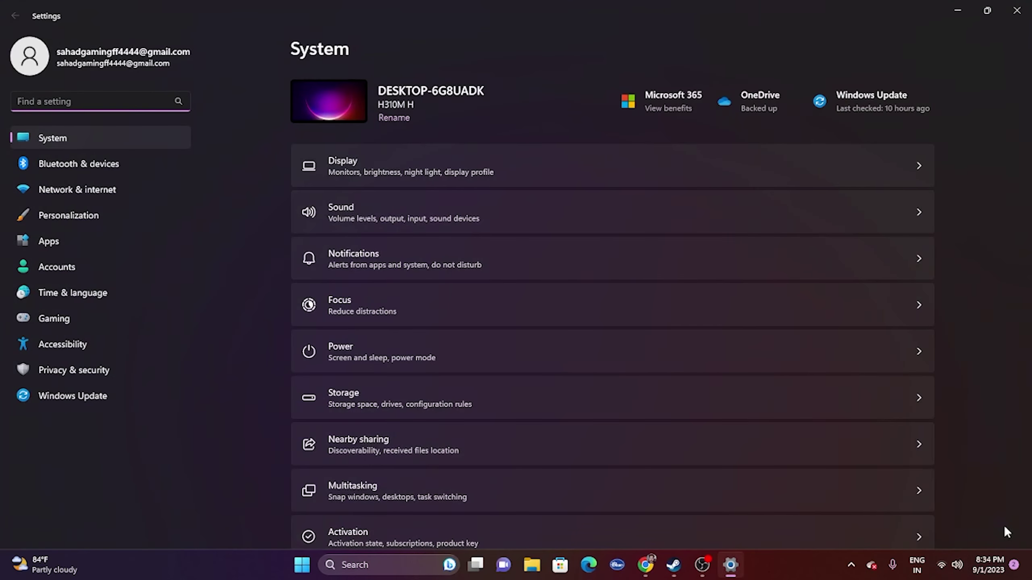
left_click(391, 212)
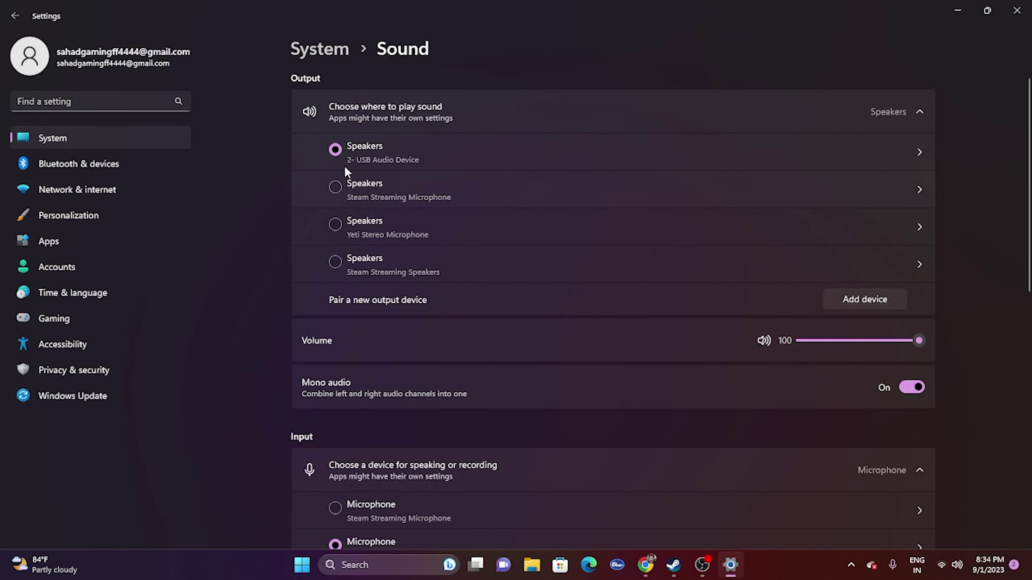
scroll(388, 174, "down", 6)
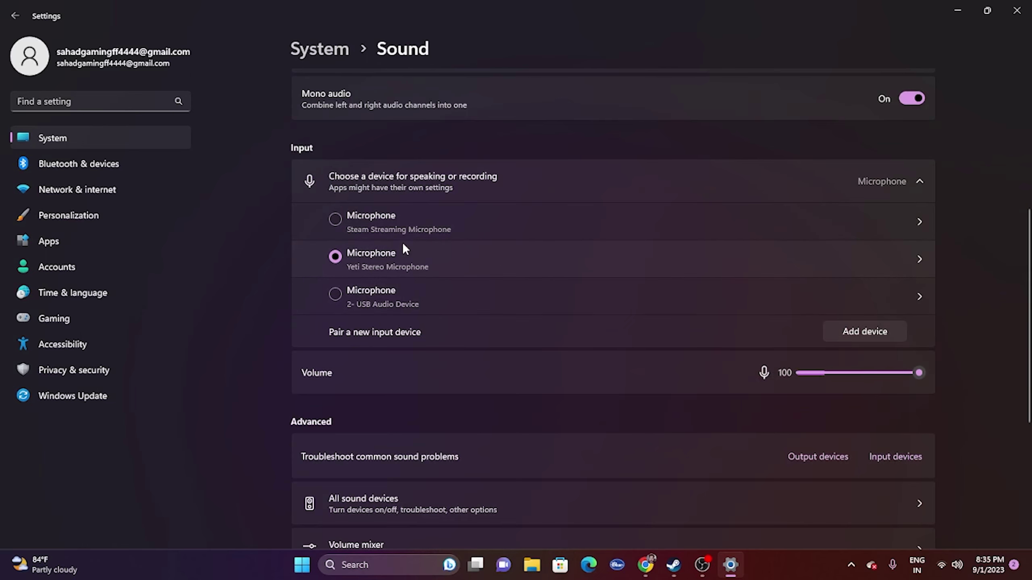
scroll(421, 275, "up", 6)
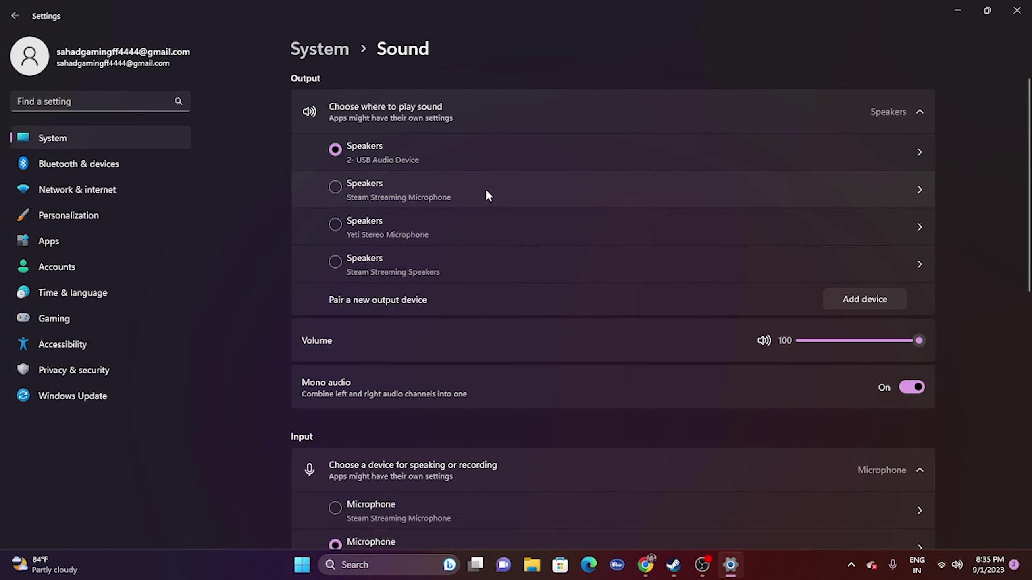
scroll(583, 180, "down", 4)
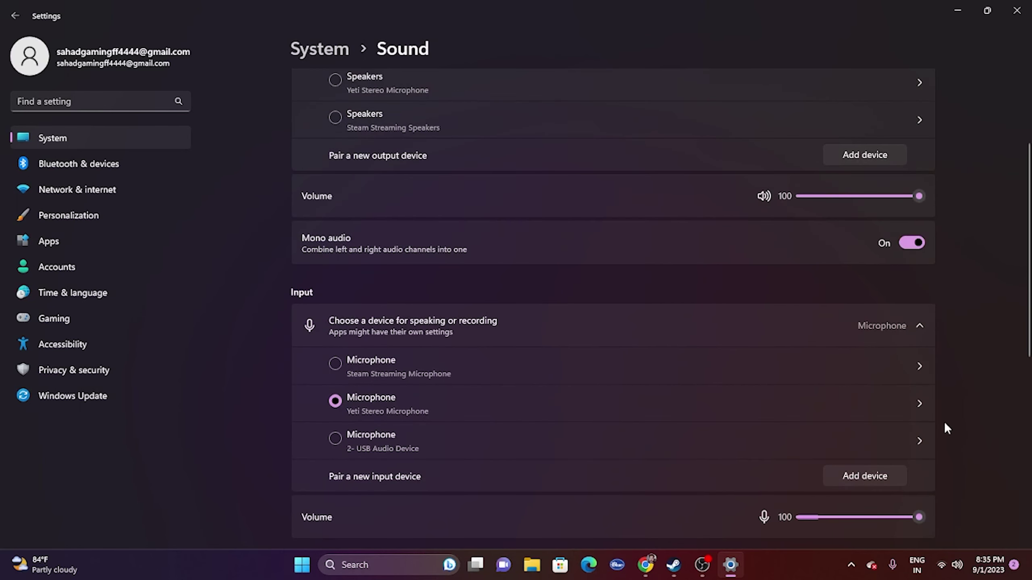
mouse_move(920, 521)
left_click(1018, 15)
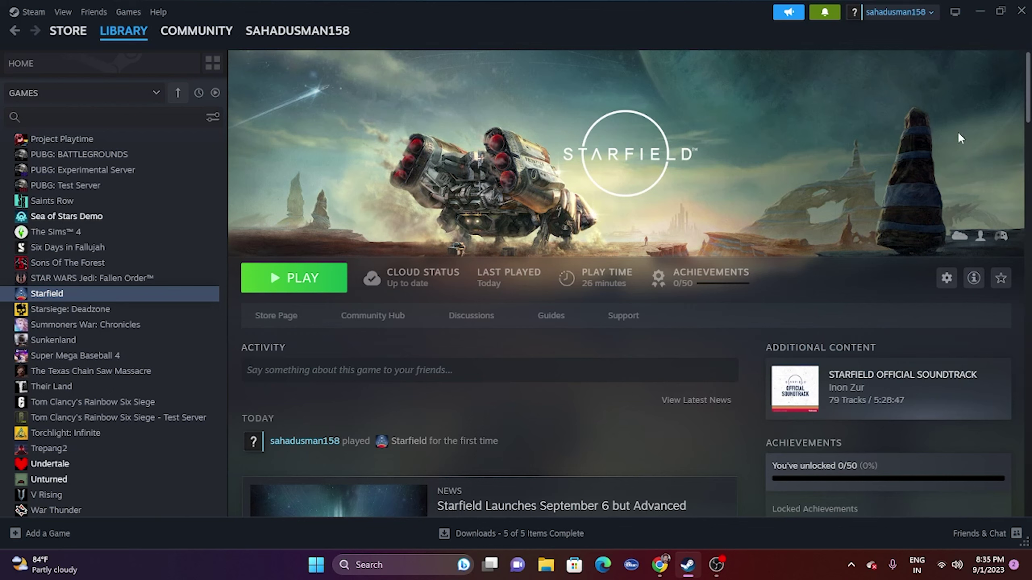
Step: Minimise Steam and open the Sound playback device settings from Hardware and Sound in Control Panel
left_click(978, 12)
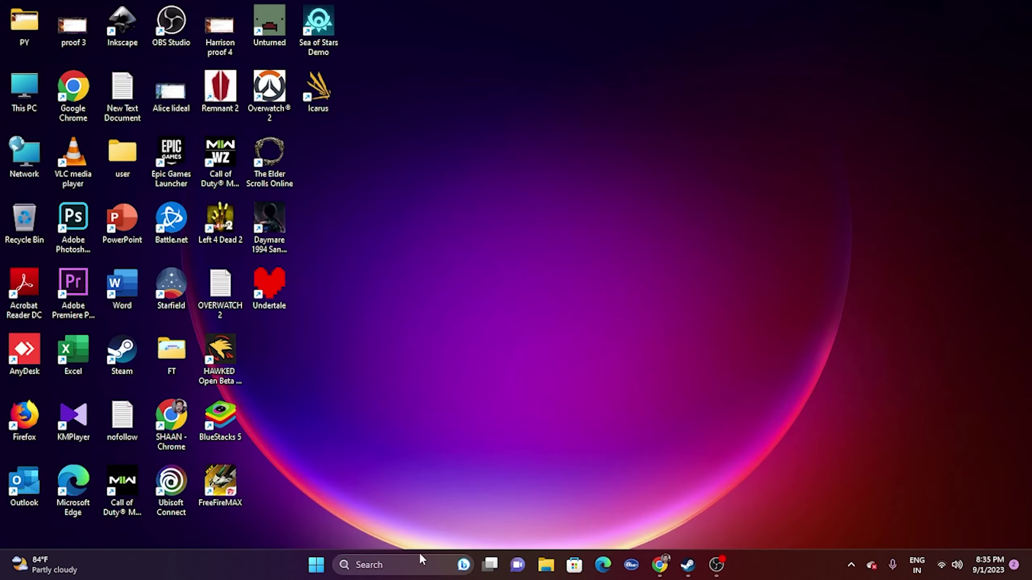
left_click(418, 563)
left_click(400, 276)
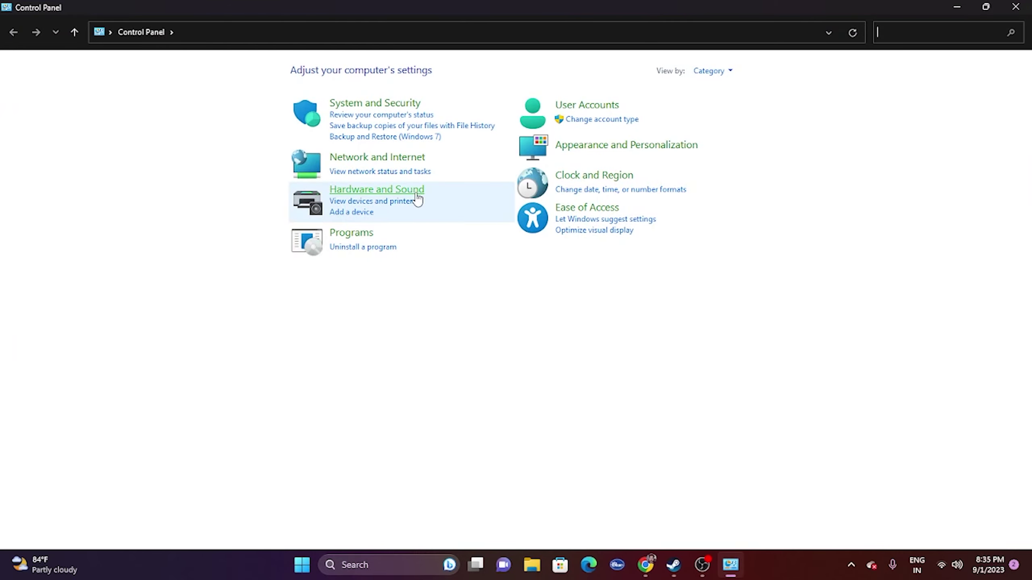
left_click(417, 192)
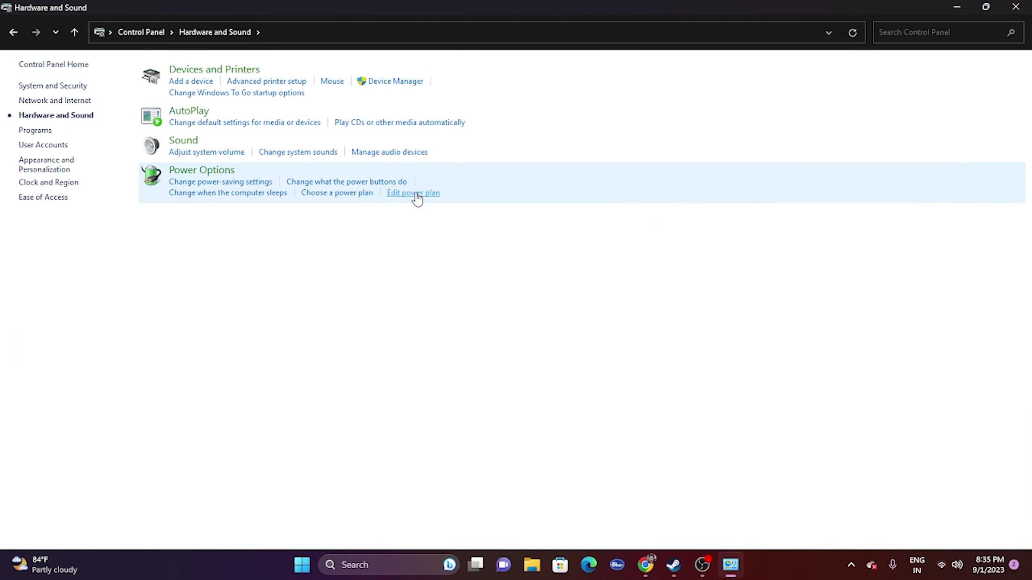
left_click(190, 144)
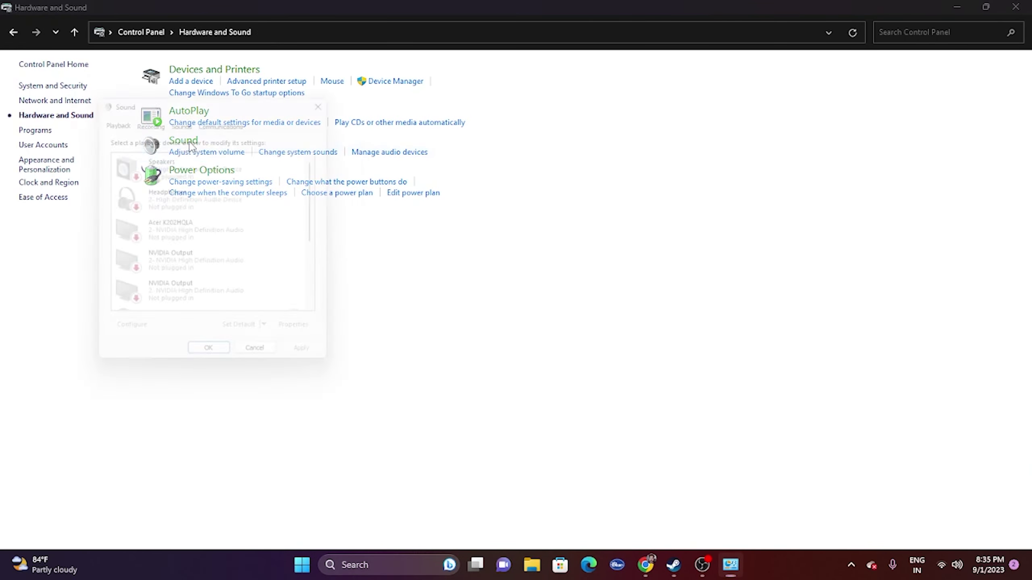
Step: Open the properties of the default USB Audio Device speakers
scroll(227, 252, "down", 3)
scroll(174, 216, "down", 1)
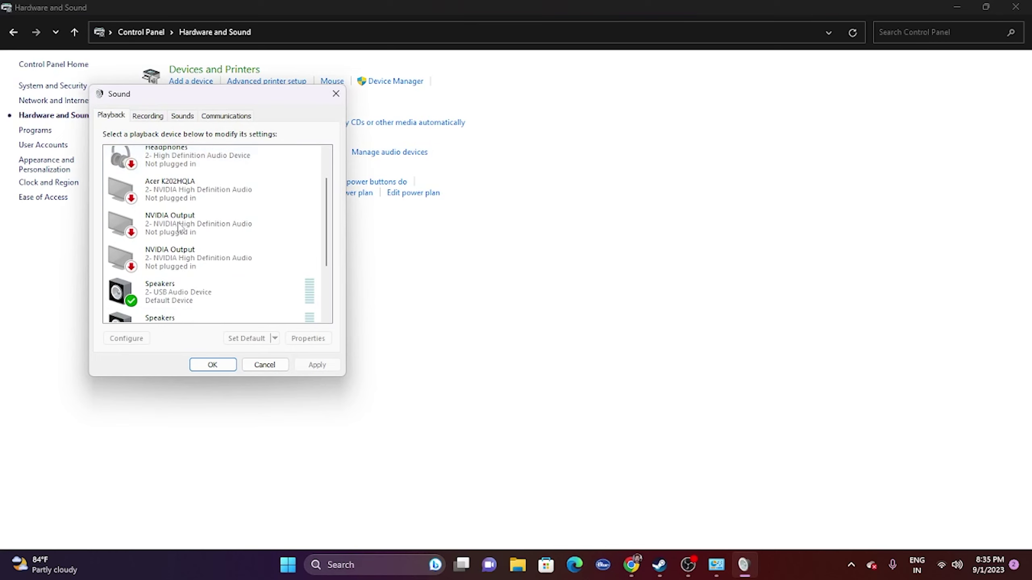
left_click(188, 298)
right_click(192, 296)
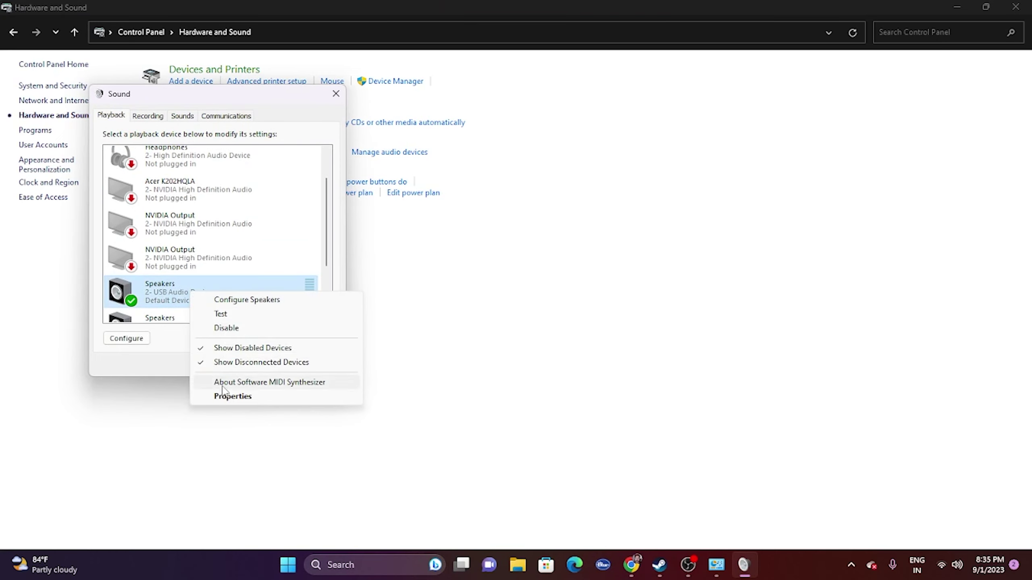
left_click(229, 397)
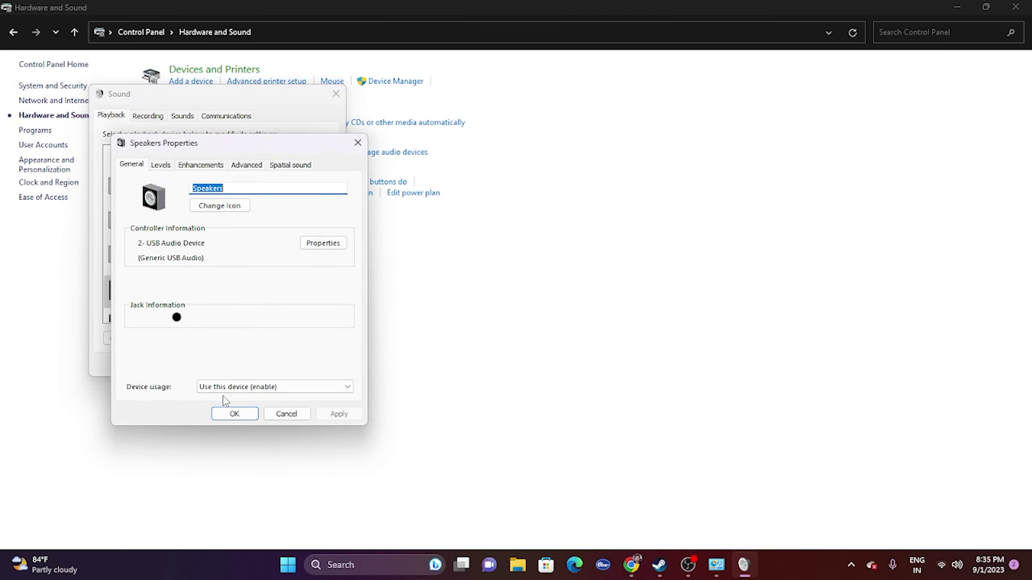
Step: Check the sample rate and bit depth options offered for the speakers' default format
left_click(246, 164)
left_click(218, 228)
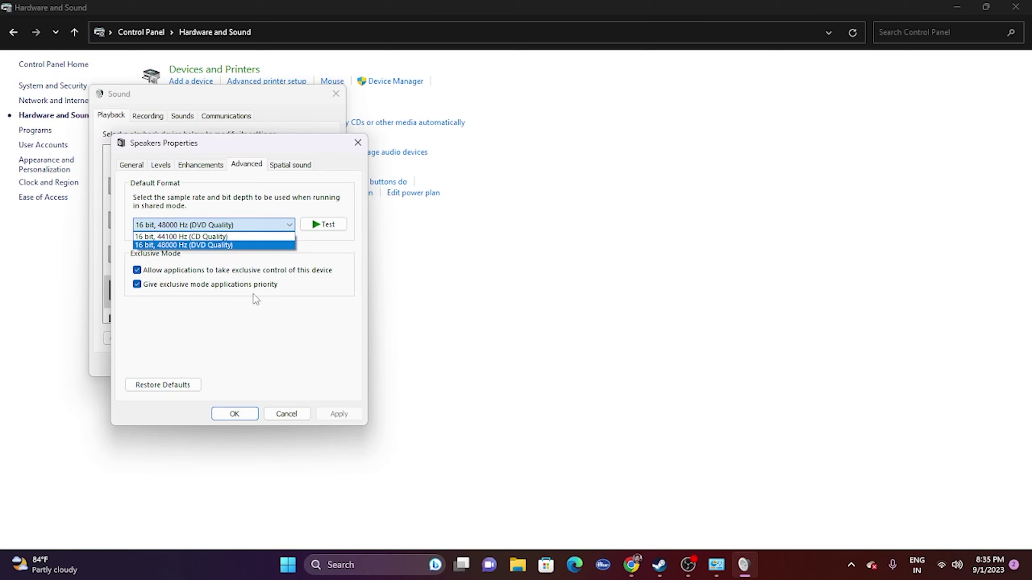
left_click(246, 419)
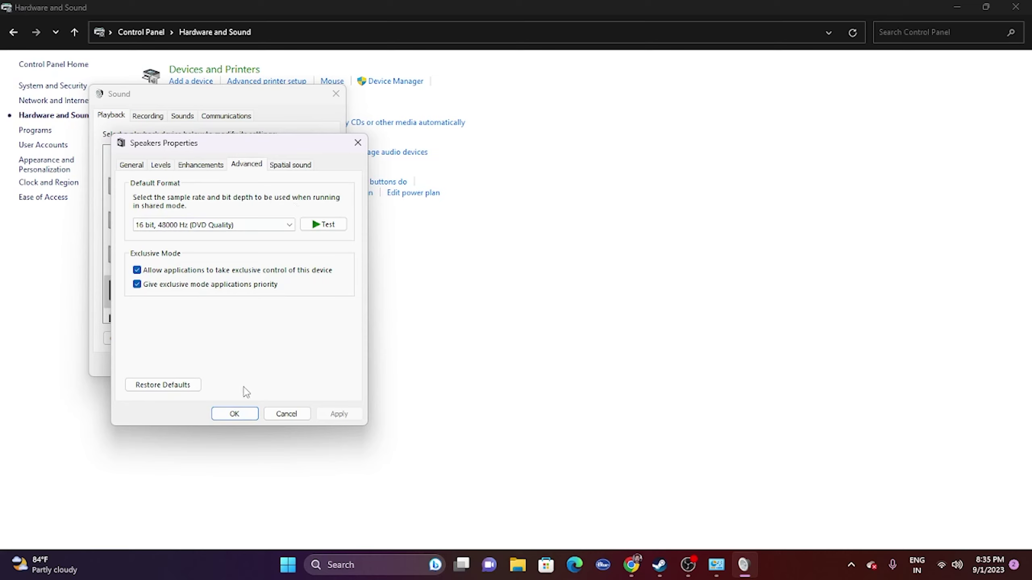
Step: Set the speakers' spatial sound format to Off, confirm the sound dialogs and switch back to Steam
left_click(278, 166)
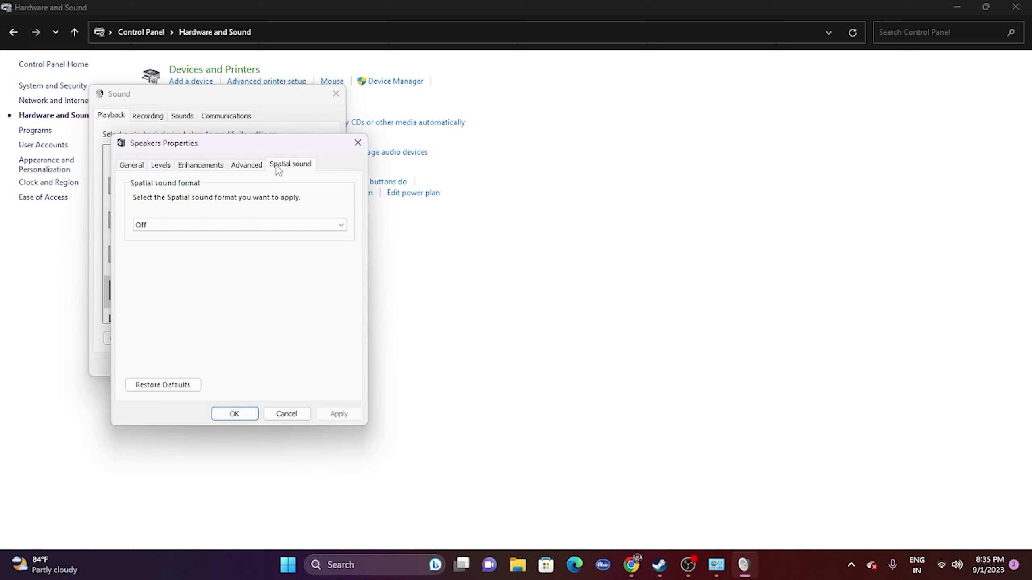
left_click(247, 225)
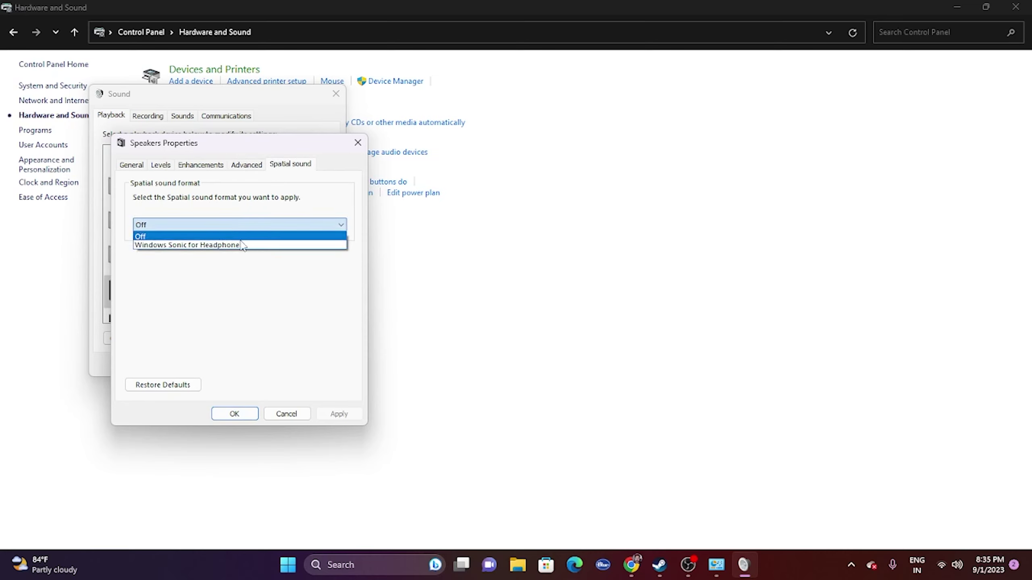
left_click(146, 237)
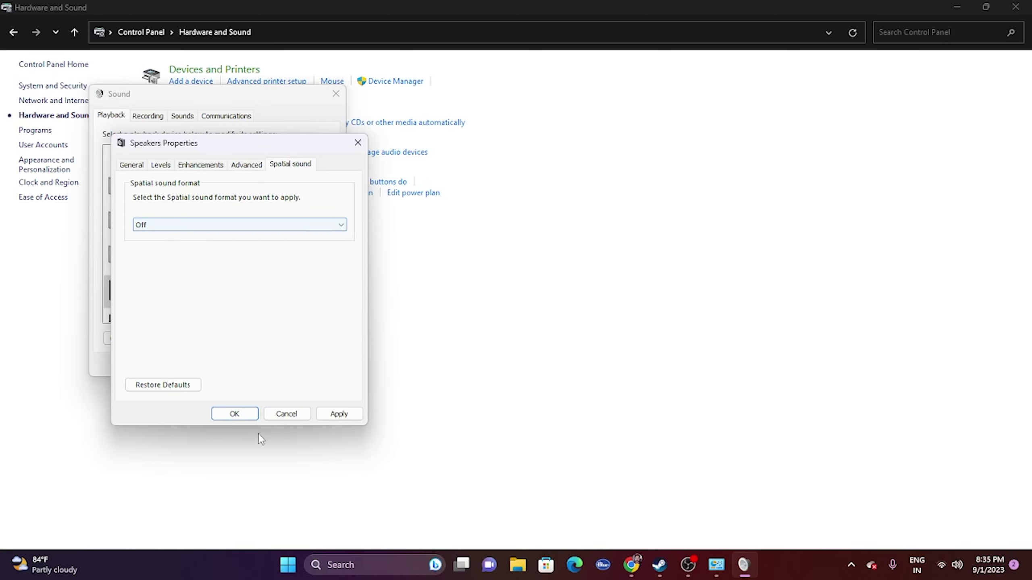
left_click(239, 415)
left_click(203, 365)
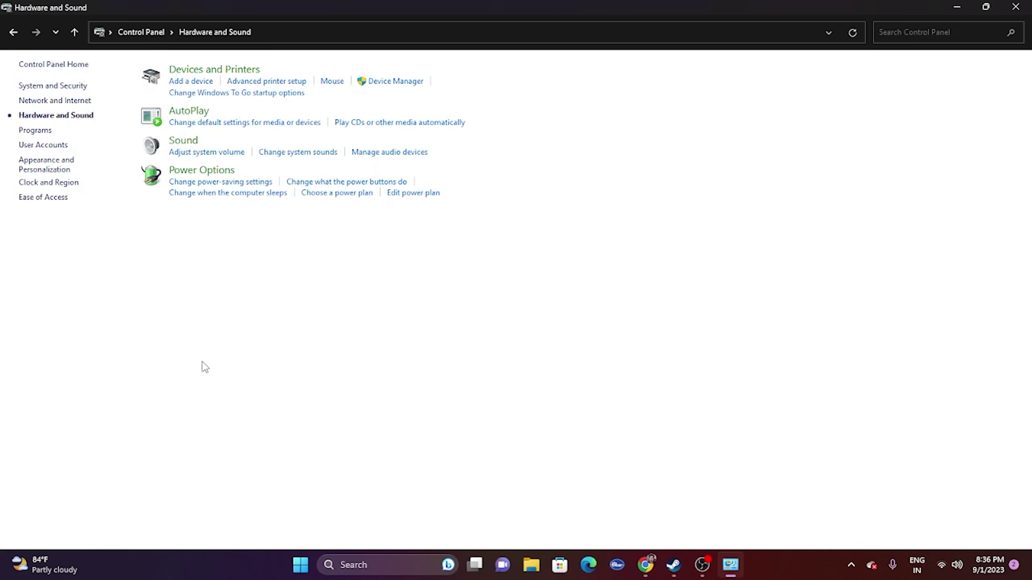
left_click(1016, 6)
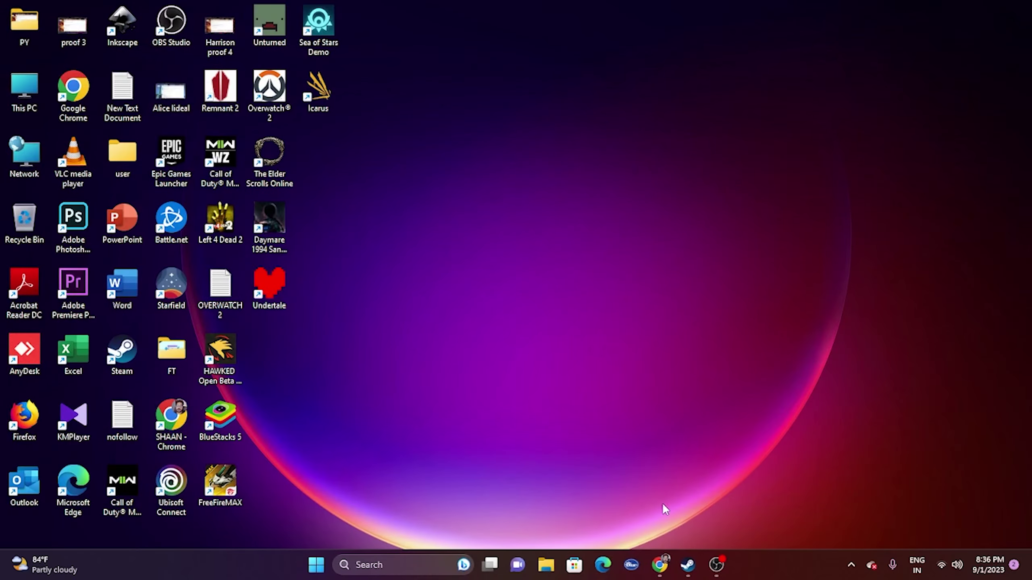
left_click(686, 566)
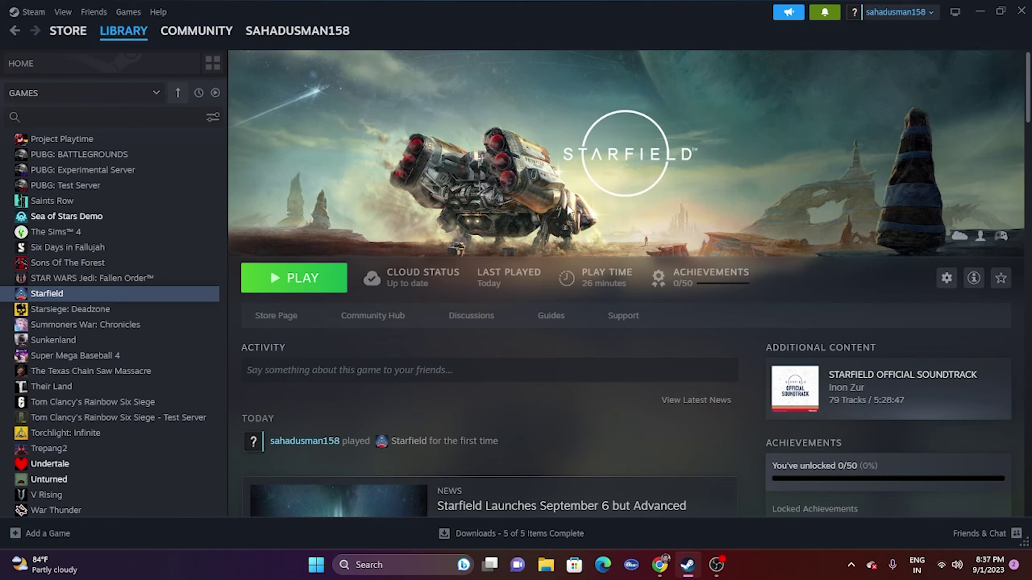
Step: Minimise Steam and reopen the Sound playback device settings from Control Panel's Hardware and Sound category
left_click(980, 11)
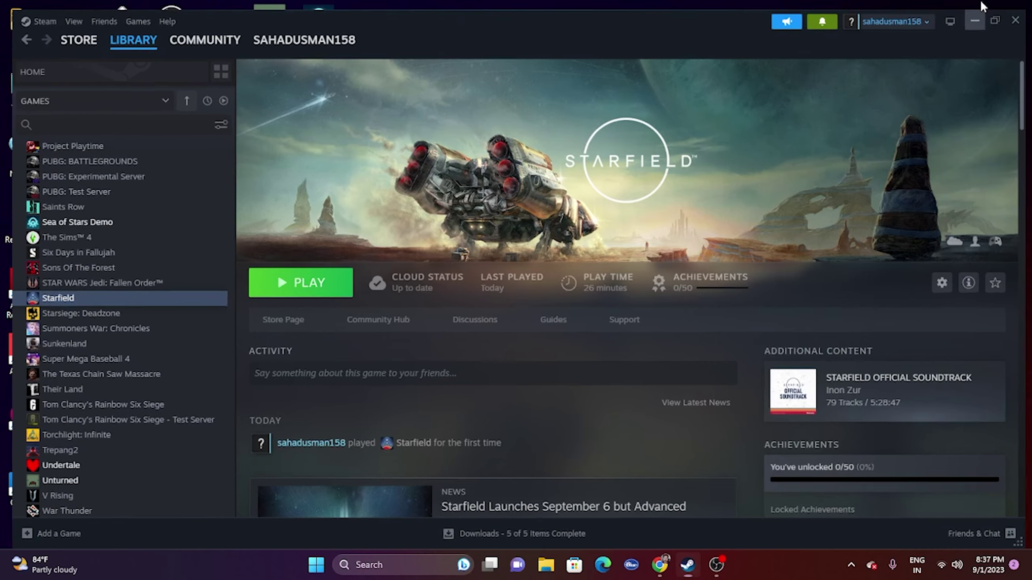
left_click(464, 564)
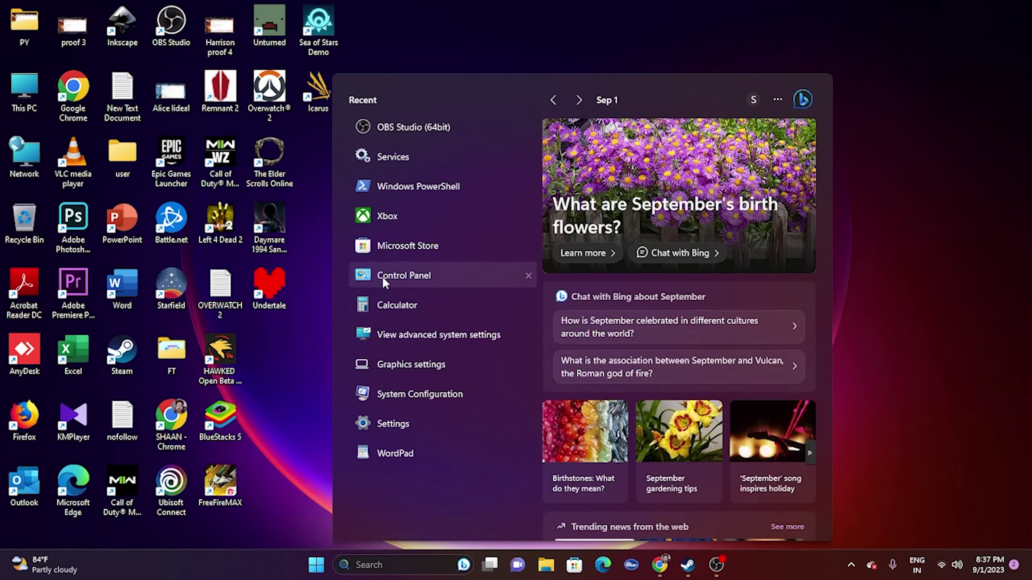
left_click(383, 275)
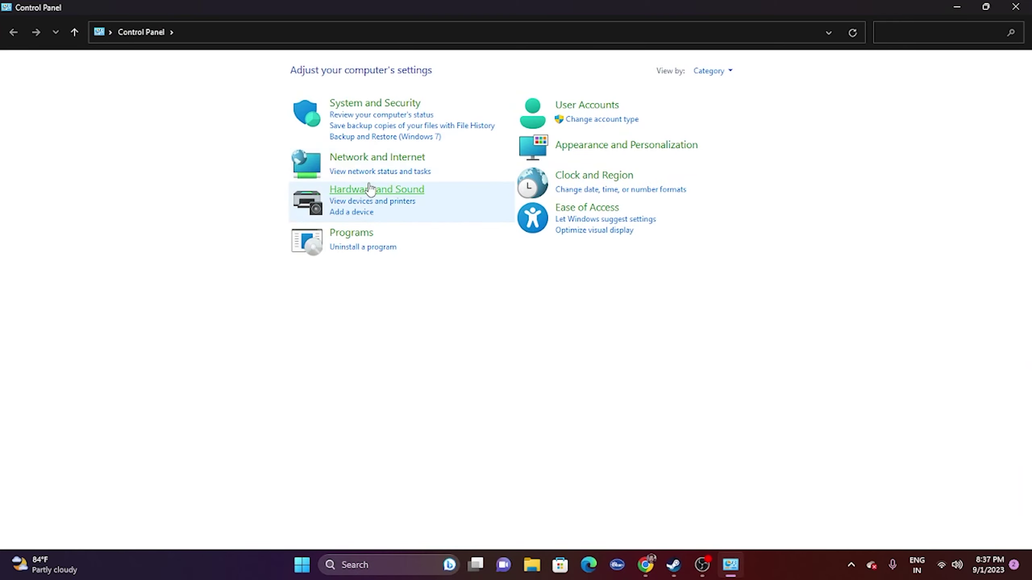
left_click(370, 189)
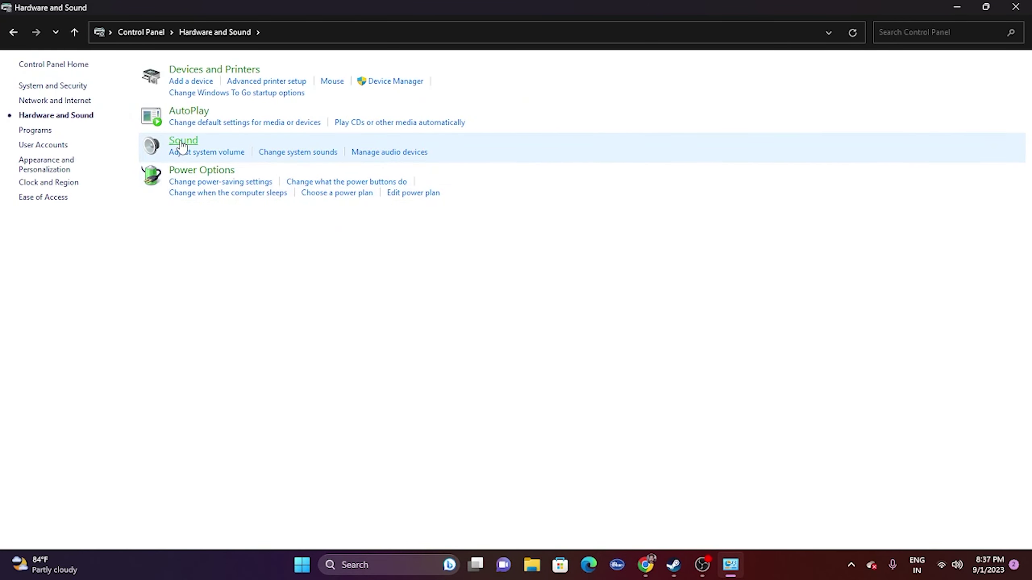
left_click(183, 141)
Step: Review the playback device list and show the available actions for the Steam Streaming Microphone speakers
scroll(260, 292, "down", 1)
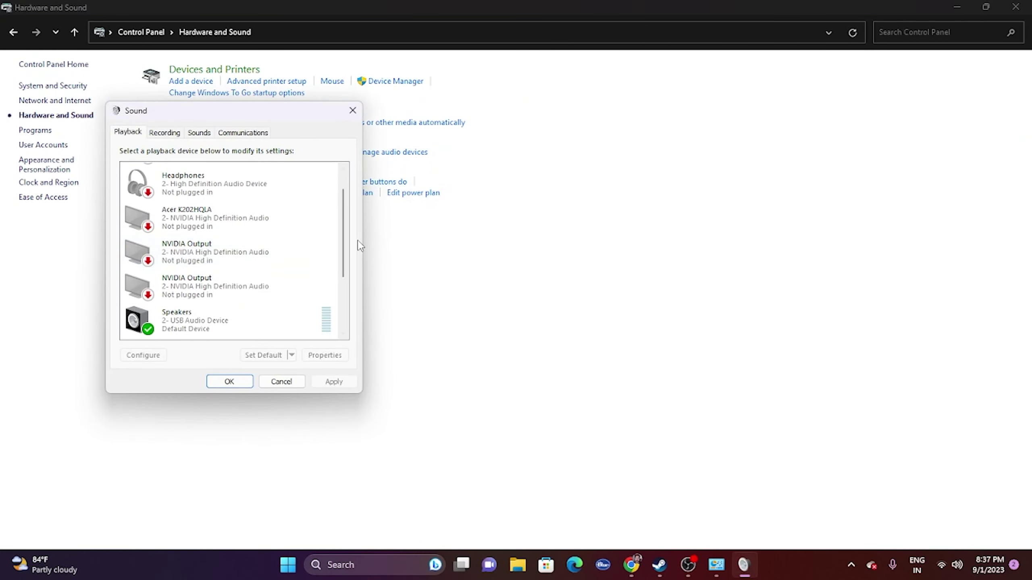
scroll(345, 285, "down", 1)
left_click(207, 227)
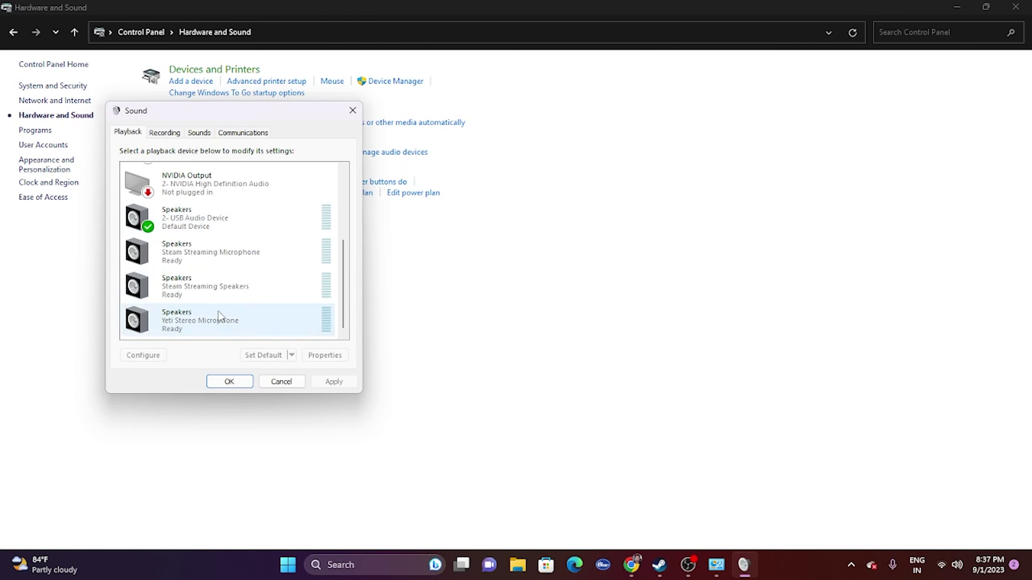
scroll(225, 315, "up", 2)
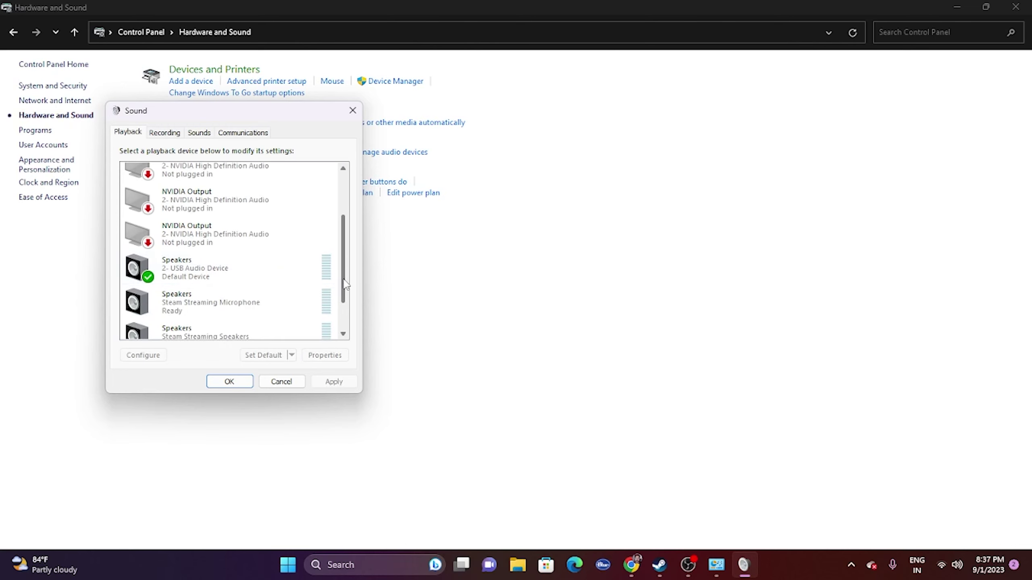
mouse_move(344, 284)
left_mouse_down()
mouse_move(352, 224)
mouse_move(347, 296)
left_mouse_up()
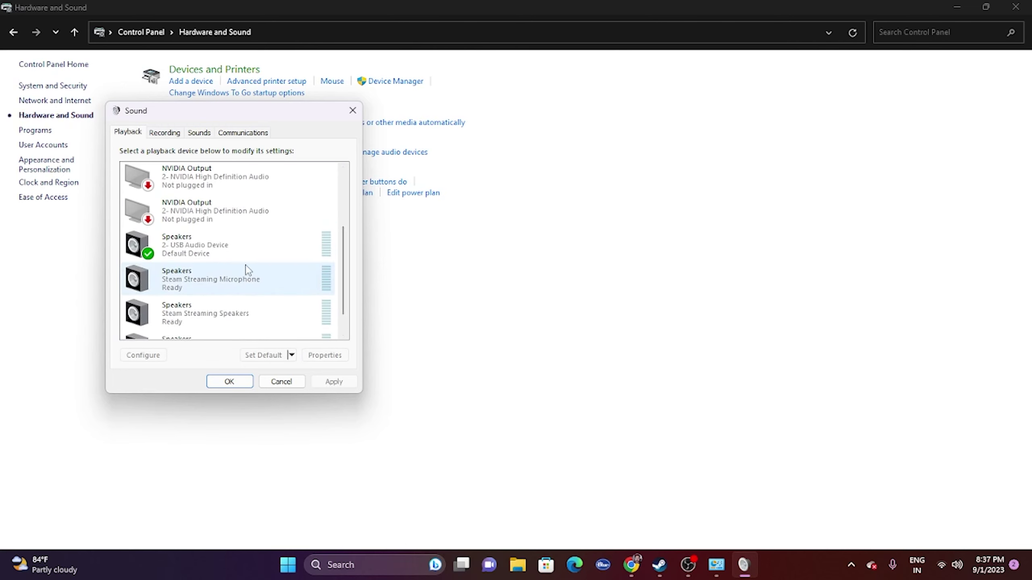
right_click(249, 277)
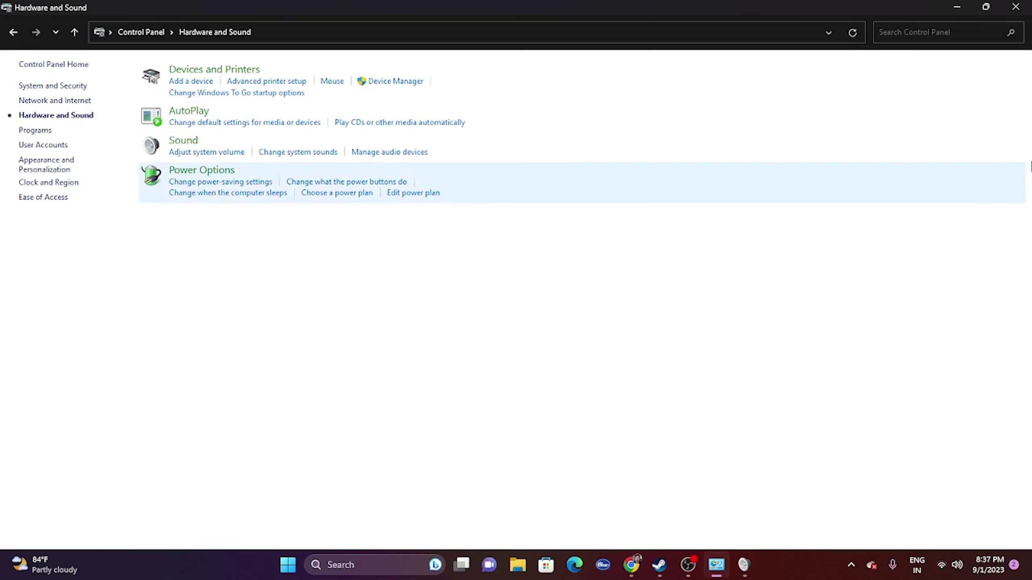
Step: Close Control Panel and the Sound dialog, and switch back to Steam
left_click(1016, 7)
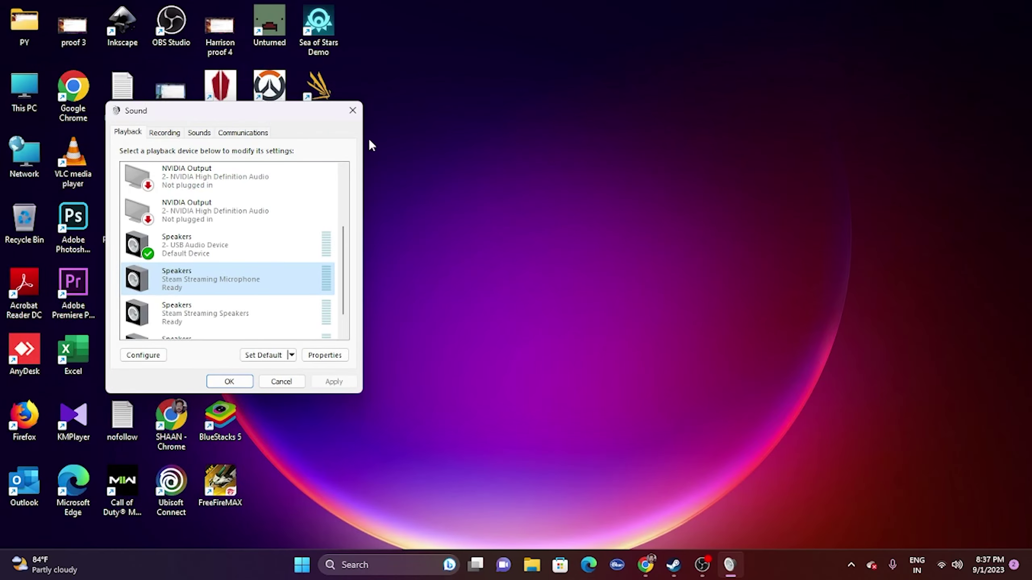
left_click(356, 110)
left_click(696, 566)
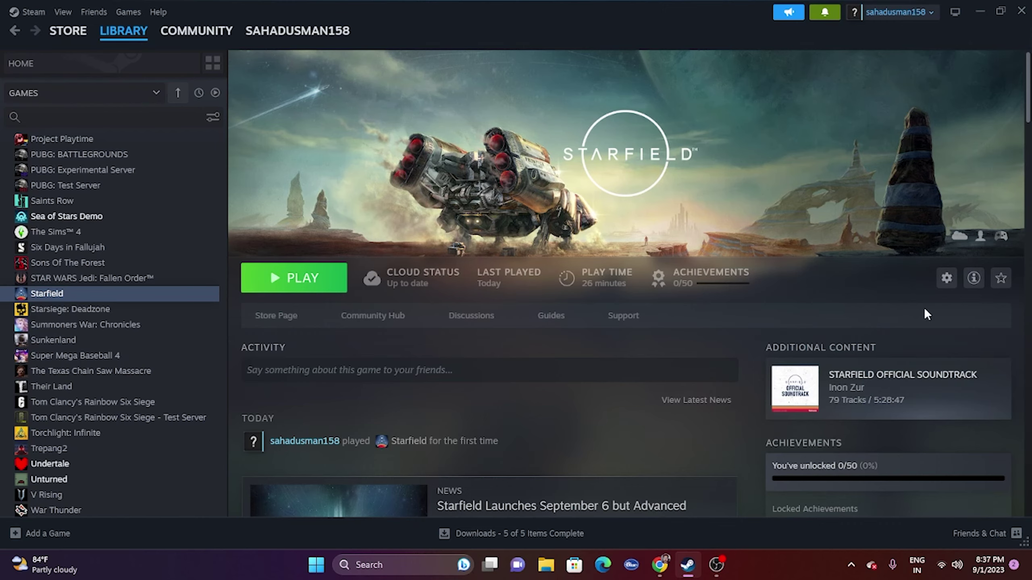
Step: Minimise Steam, look over the running processes in a maximised Task Manager window and close it
left_click(979, 18)
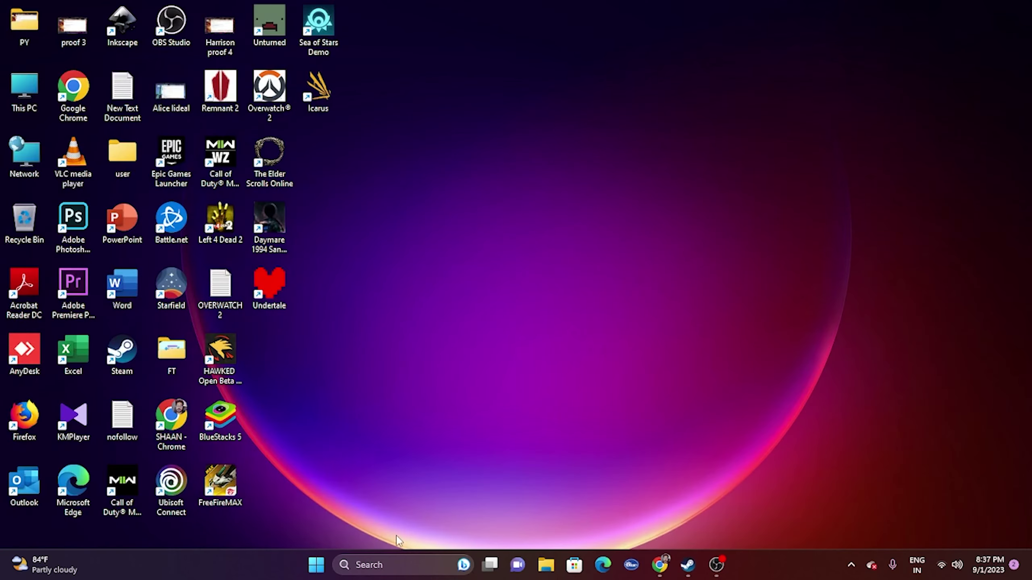
right_click(316, 567)
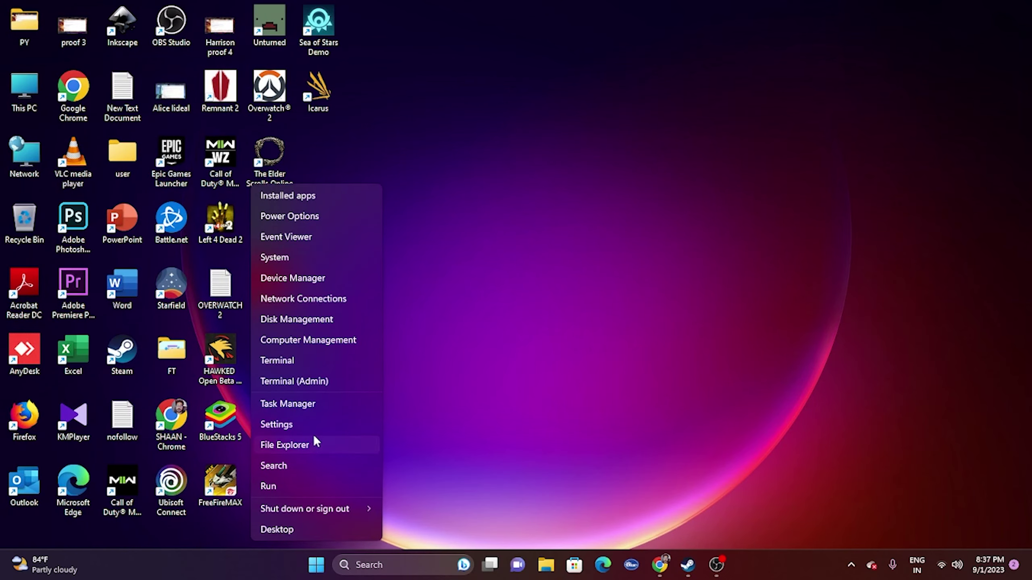
left_click(314, 404)
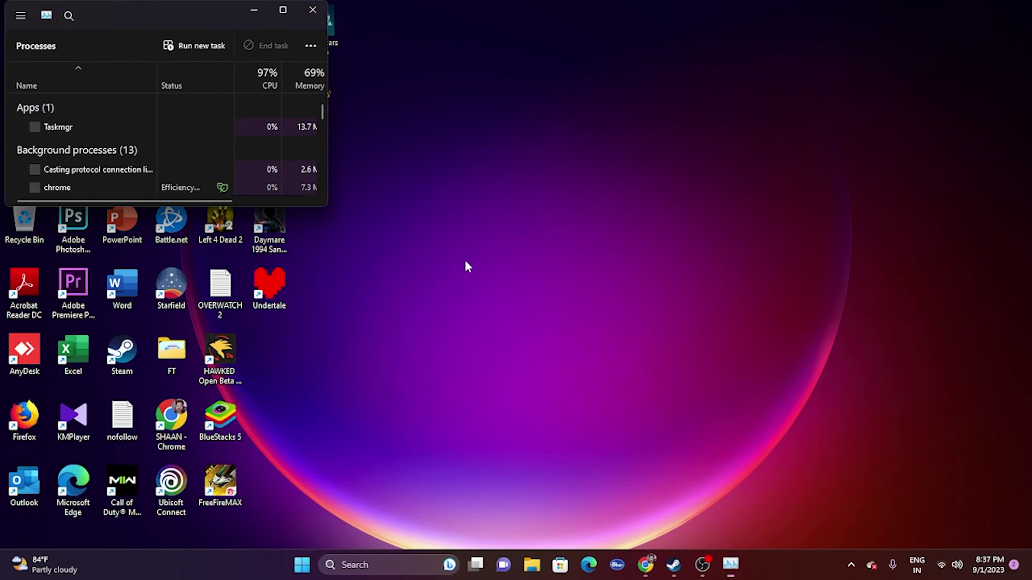
left_click(281, 12)
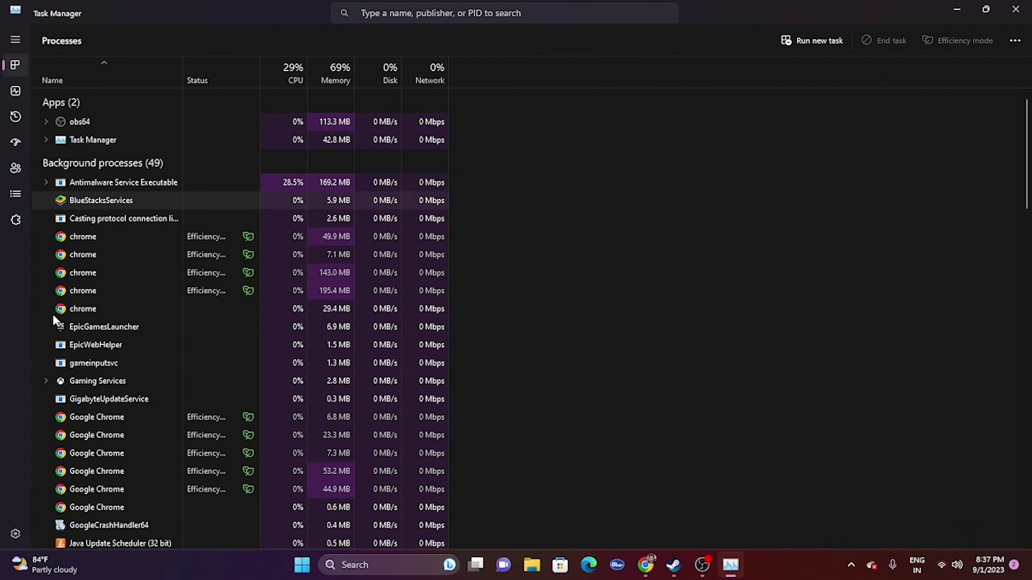
left_click(1029, 5)
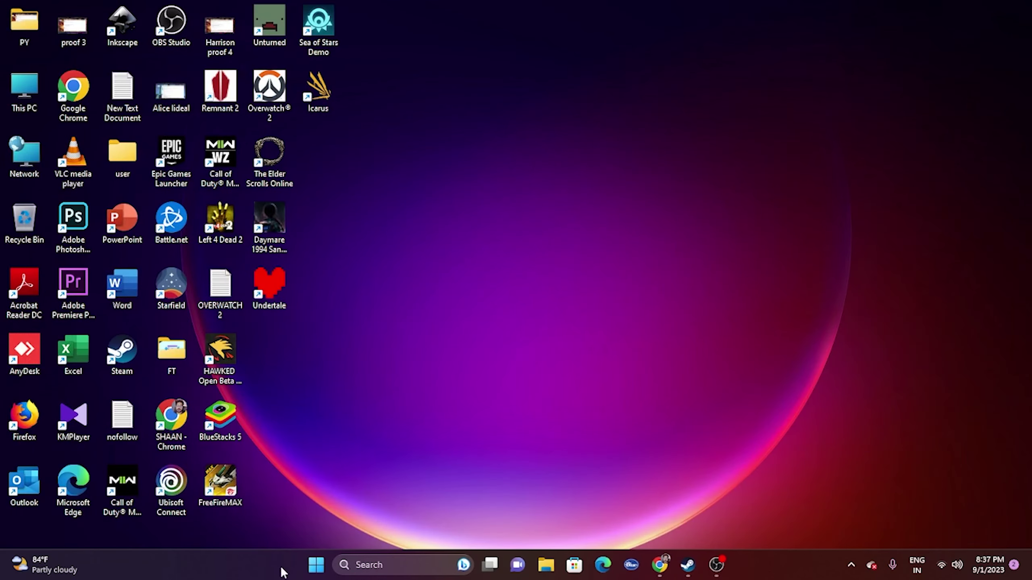
Step: Open Device Manager and expand the Sound, video and game controllers category
right_click(317, 567)
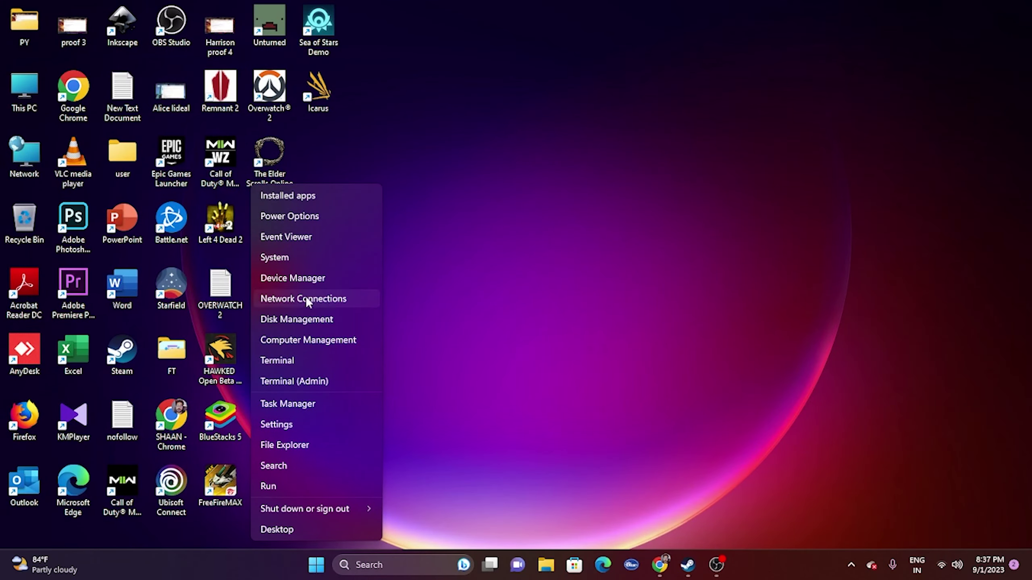
left_click(299, 279)
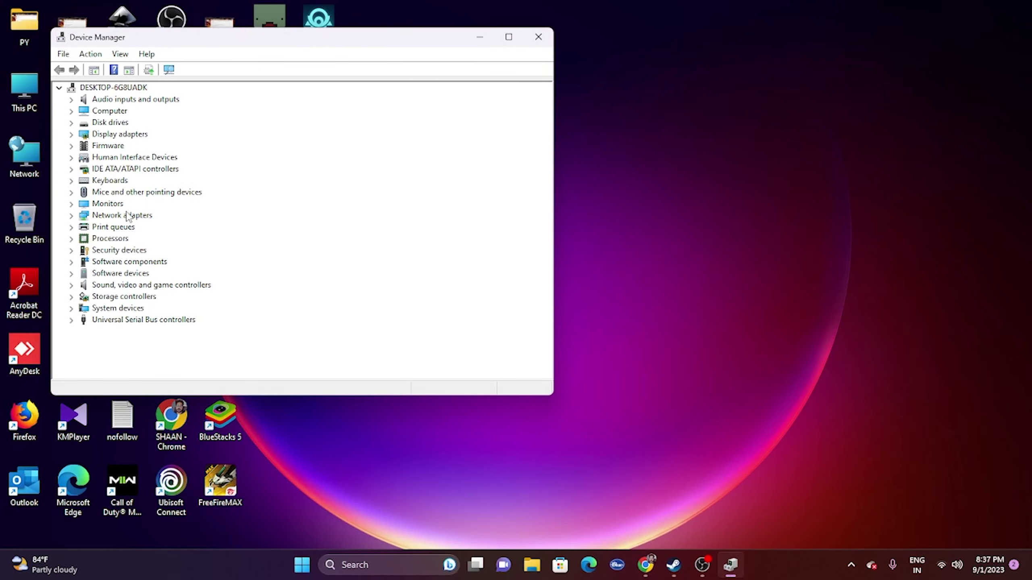
left_click(71, 285)
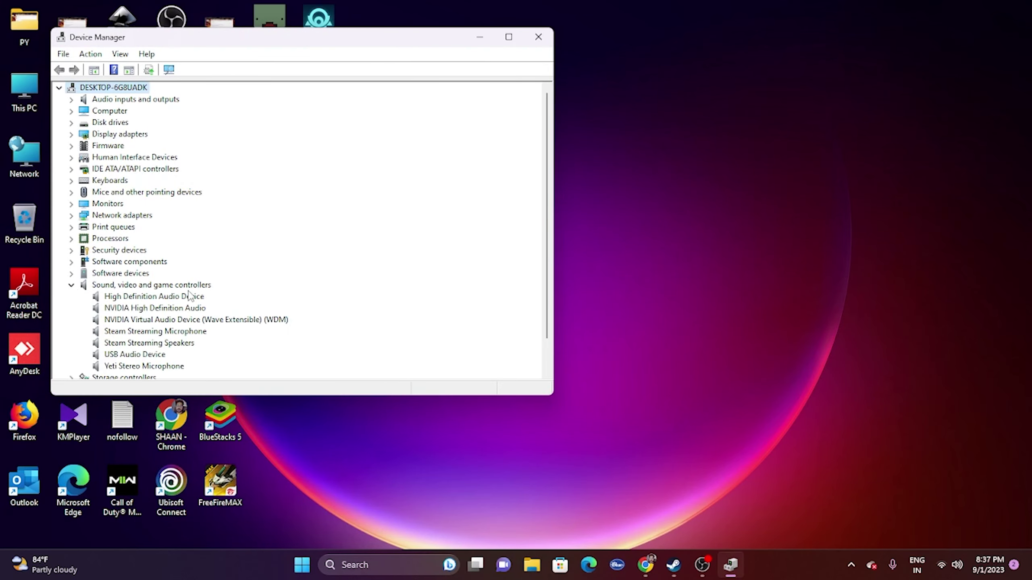
scroll(222, 284, "down", 1)
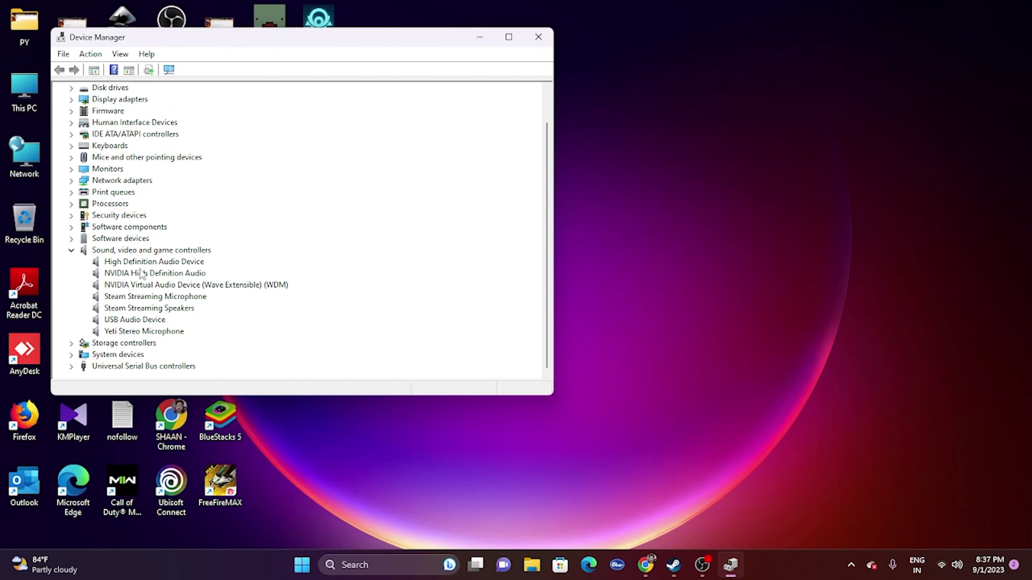
Step: Run an automatic driver update search for the High Definition Audio Device and close the update wizard
right_click(180, 264)
left_click(208, 270)
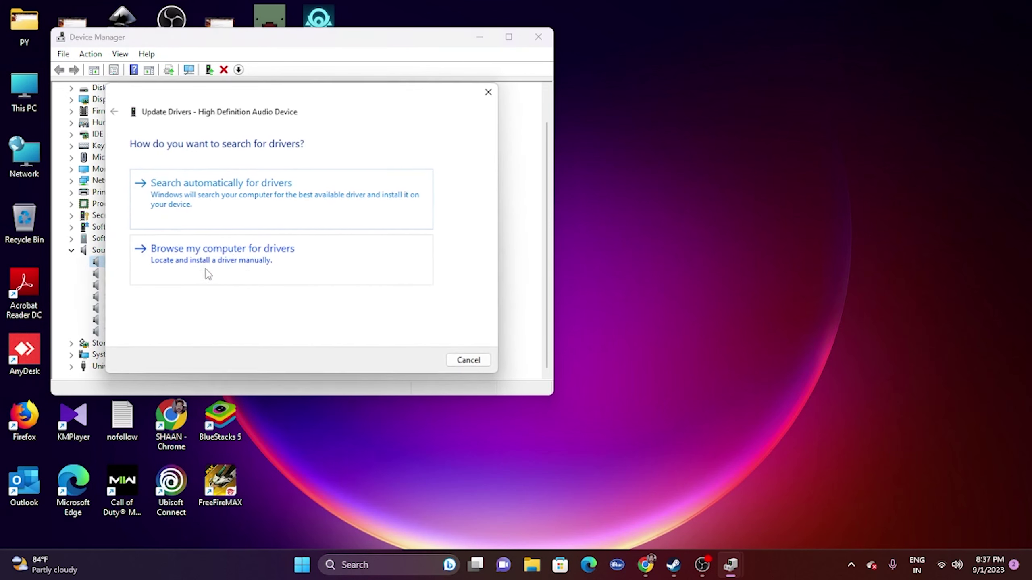
left_click(237, 193)
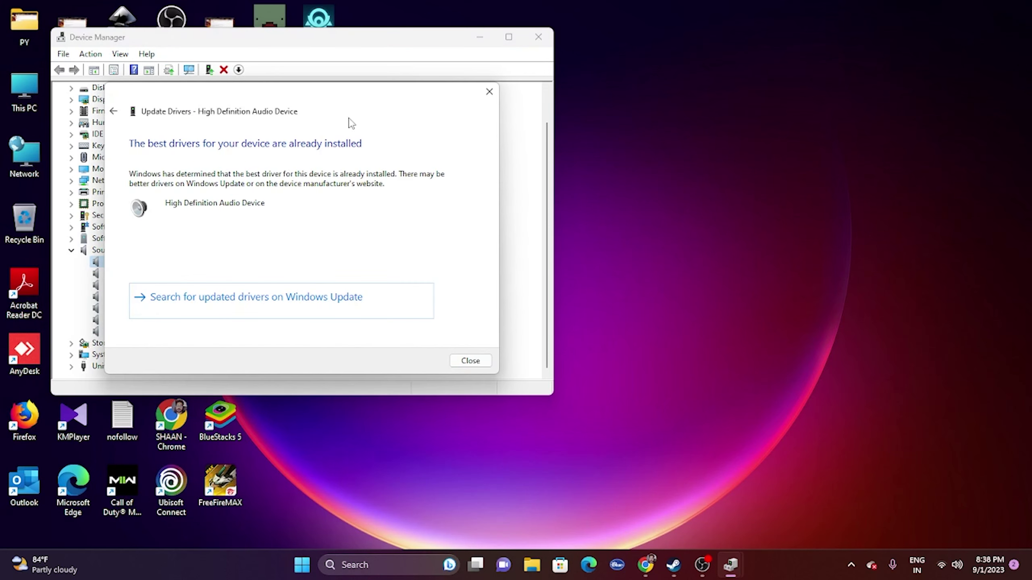
left_click(489, 92)
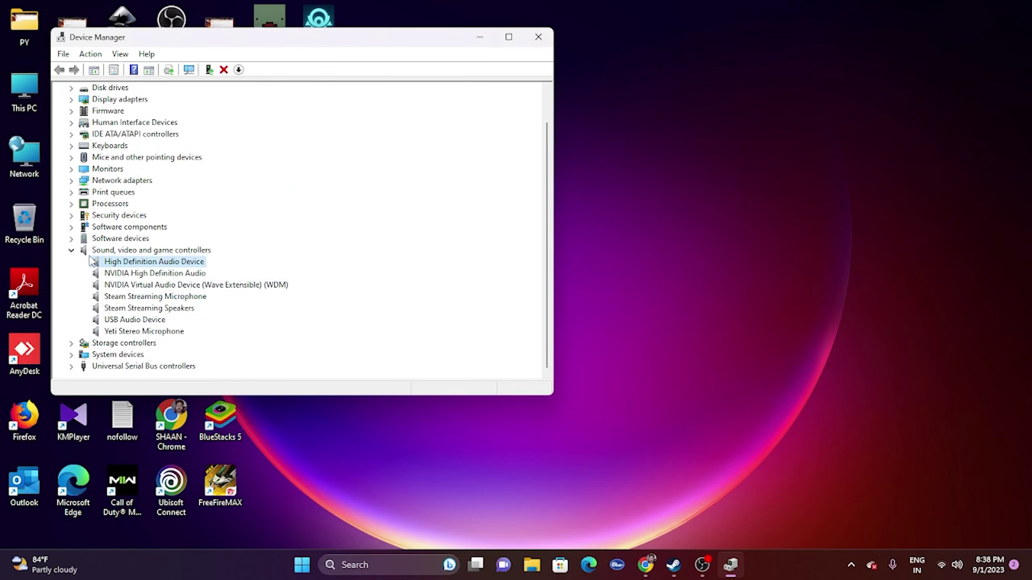
Step: Collapse the sound controllers category, close Device Manager and switch back to Steam
left_click(71, 250)
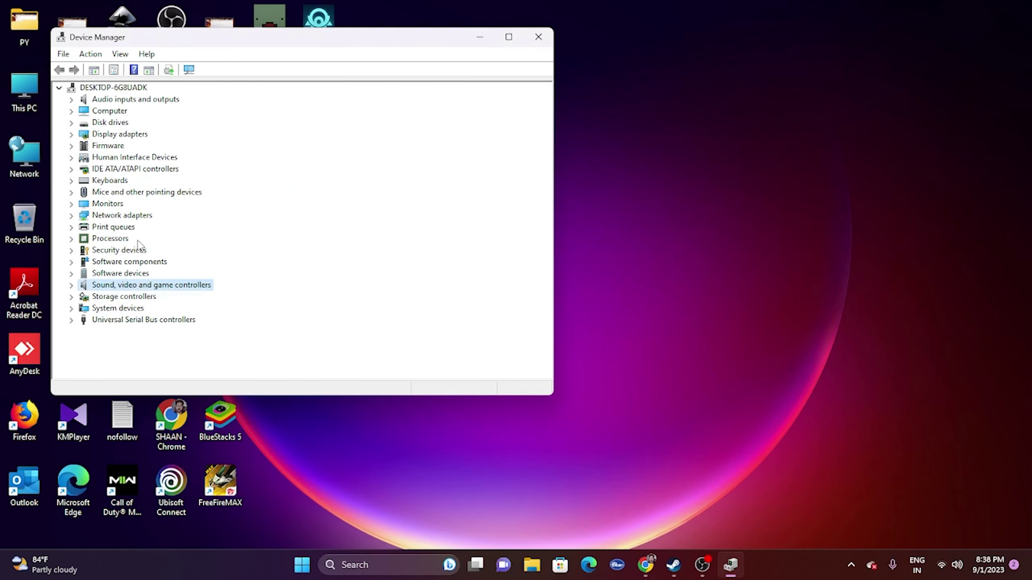
left_click(538, 36)
left_click(687, 573)
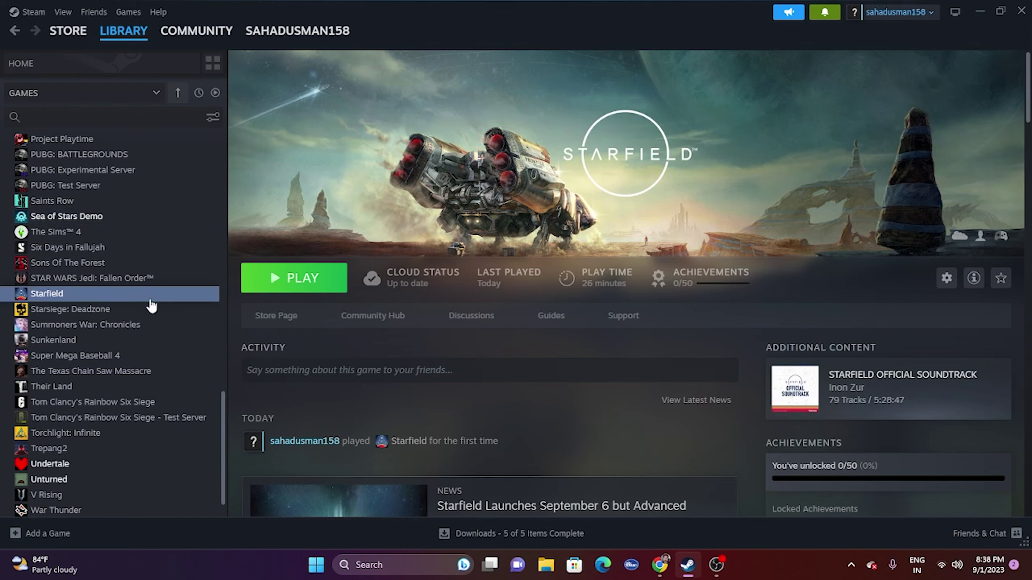
Step: Open Starfield's properties from the library, show its Installed Files options and move the dialog aside
right_click(111, 296)
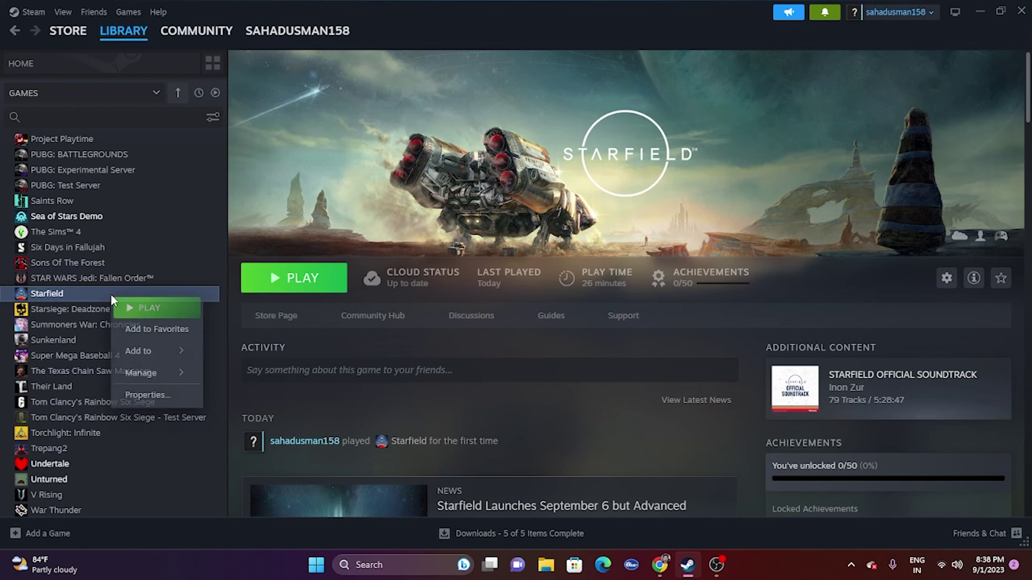
left_click(145, 394)
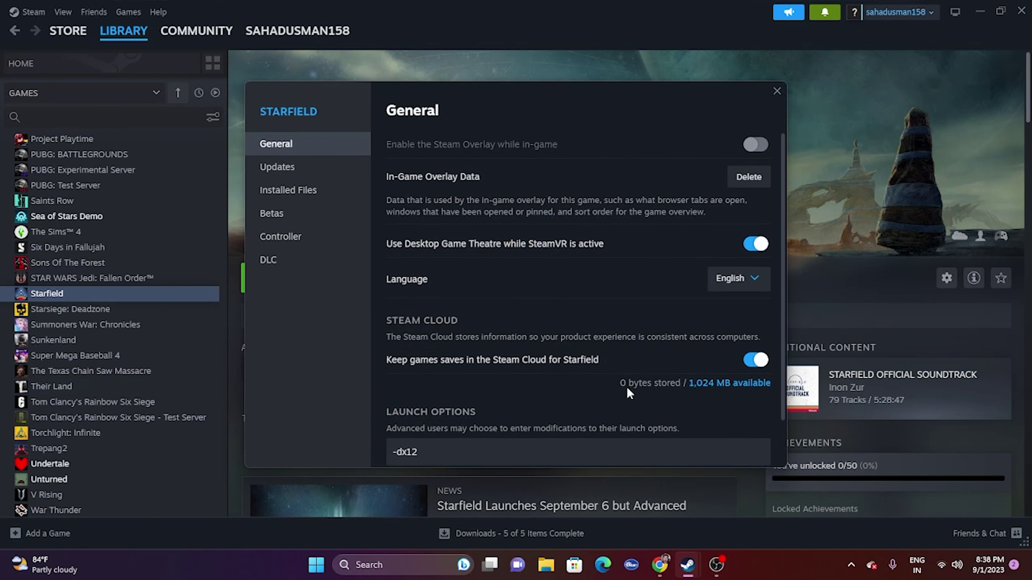
left_click(299, 199)
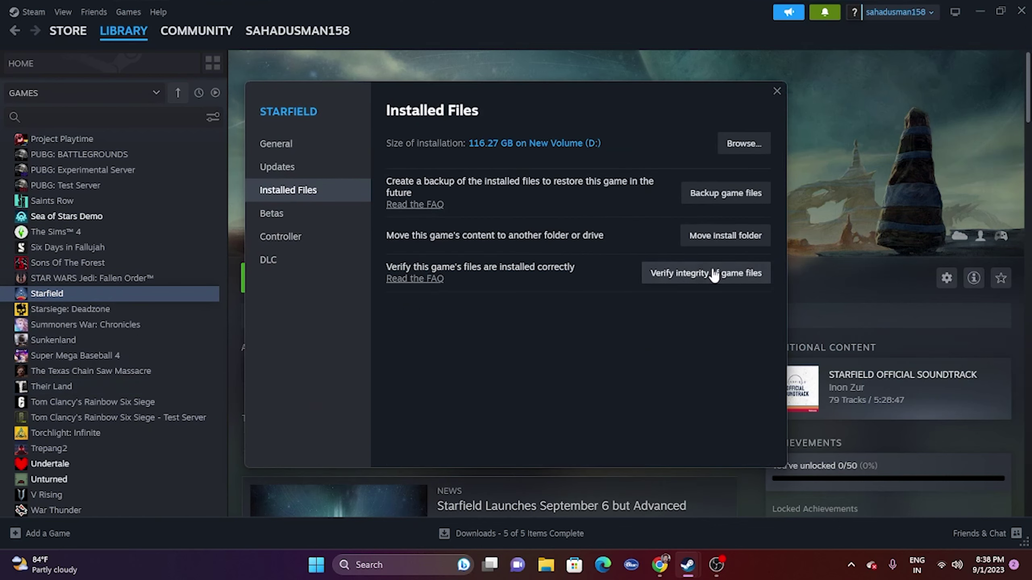
left_click_drag(648, 102, 797, 130)
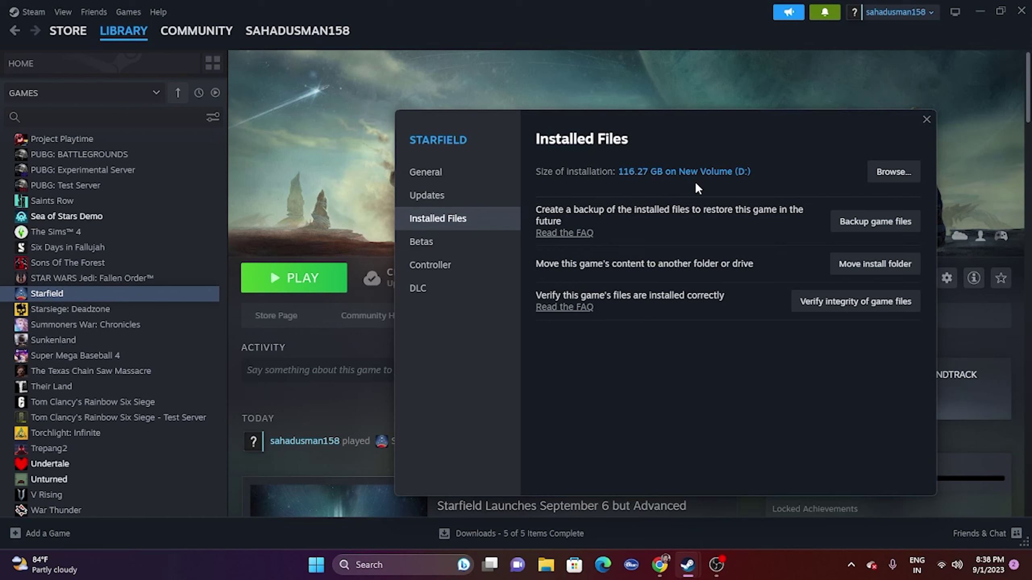
Step: Verify the integrity of Starfield's game files, close its properties and bring the Steam library back to the front
left_click(848, 305)
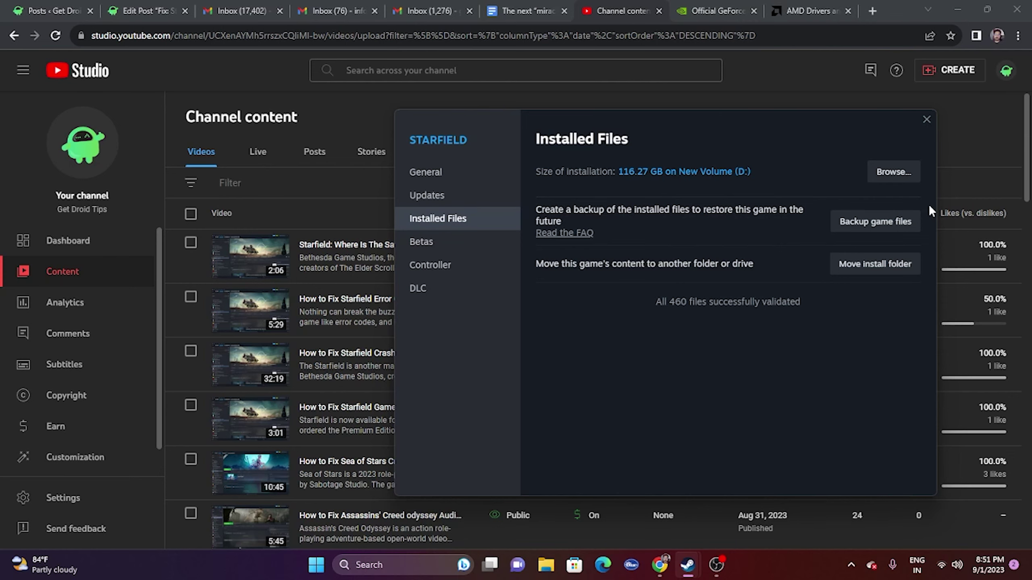
left_click(926, 125)
left_click(688, 565)
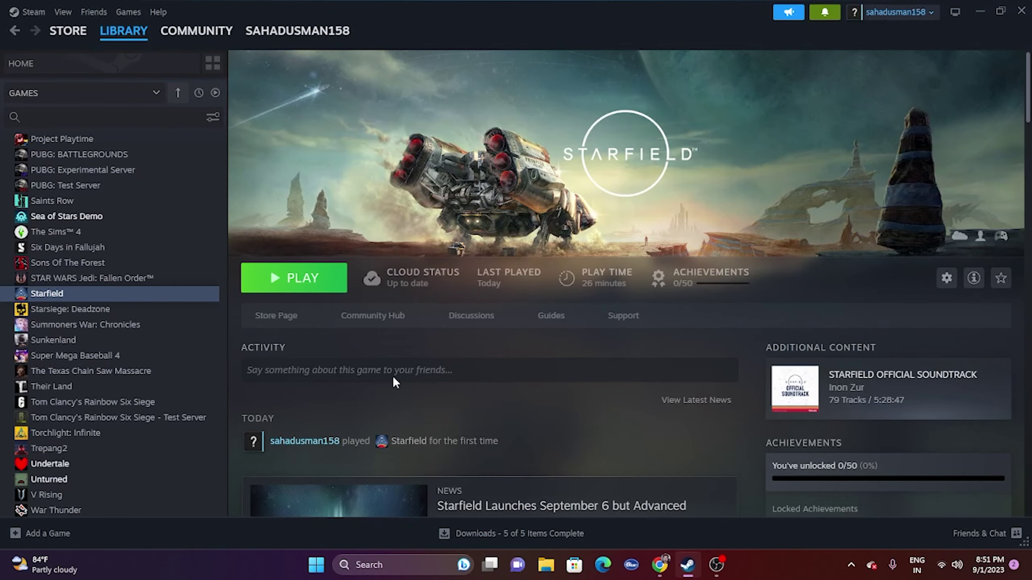